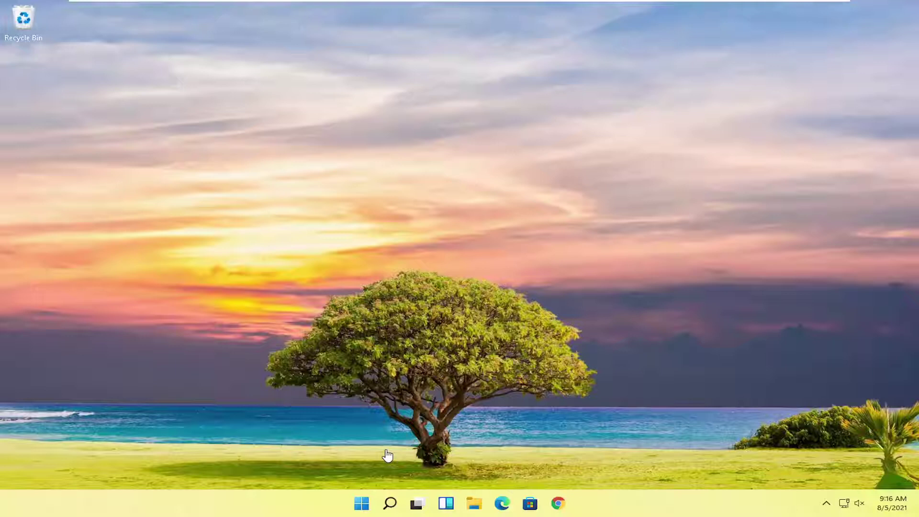
# Search 'adjust' and open the Performance Options window for Windows appearance and performance.
pyautogui.click(390, 508)
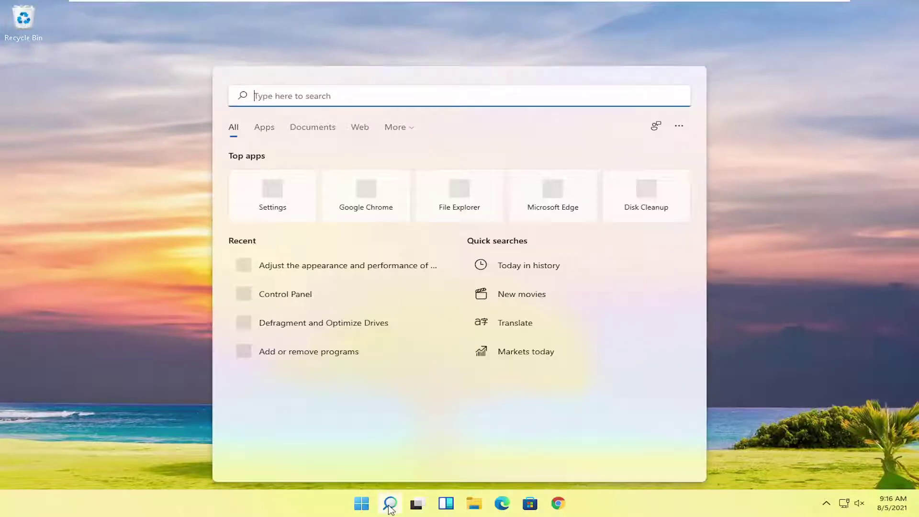
pyautogui.write('adjust')
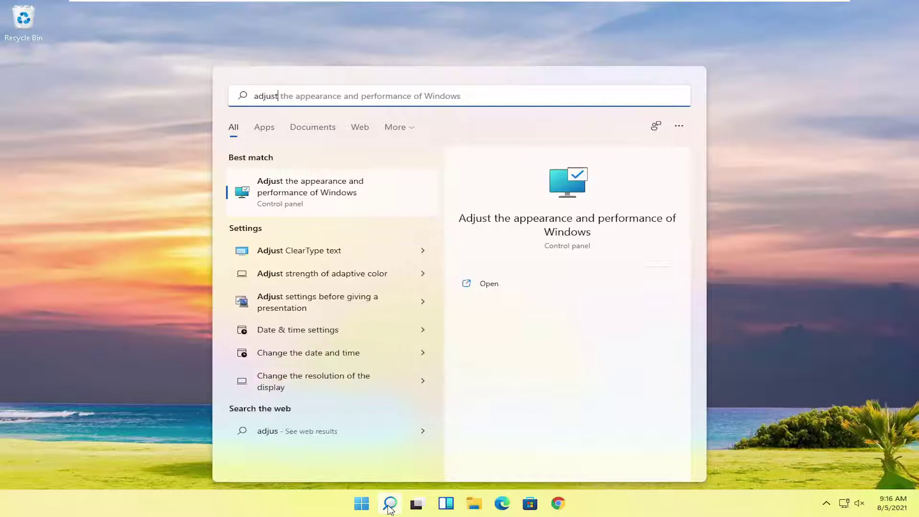
pyautogui.click(316, 198)
pyautogui.moveTo(195, 42); pyautogui.dragTo(415, 81)
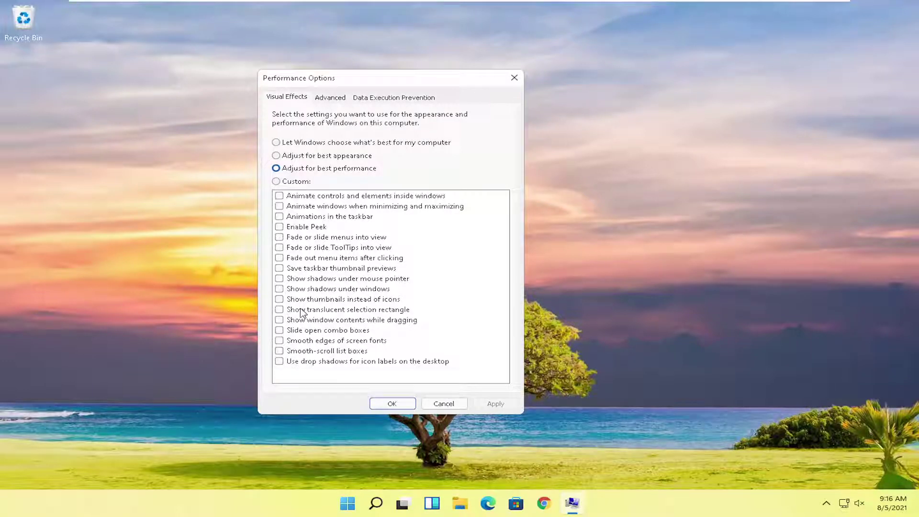
# Choose 'Adjust for best performance' for visual effects, then apply and confirm.
pyautogui.click(279, 227)
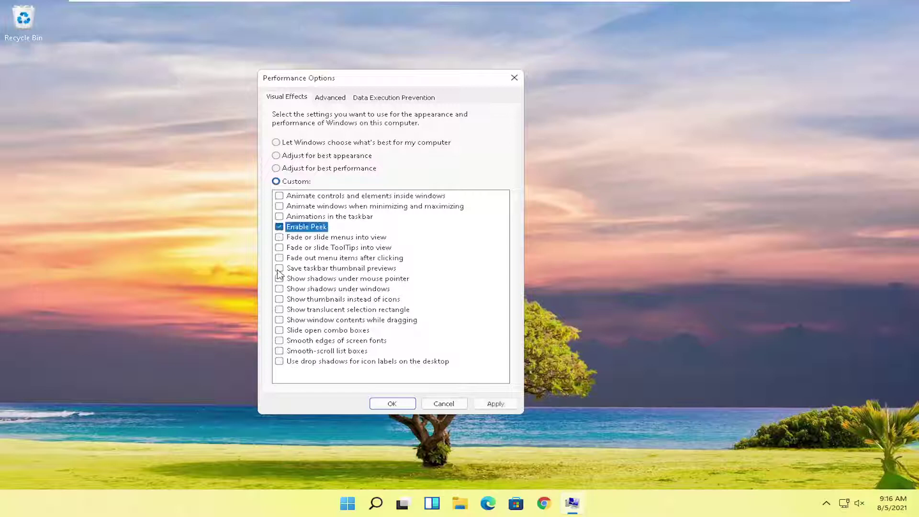
pyautogui.click(279, 268)
pyautogui.click(279, 226)
pyautogui.click(279, 269)
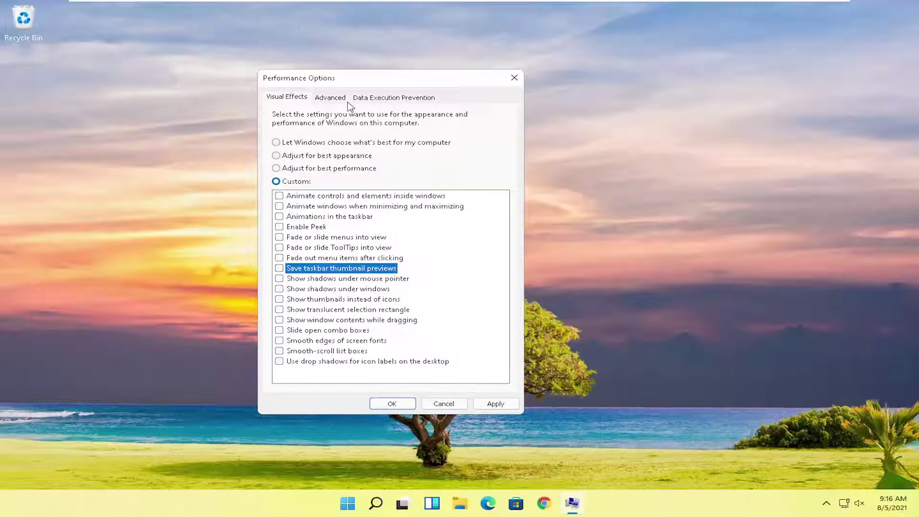
pyautogui.click(276, 169)
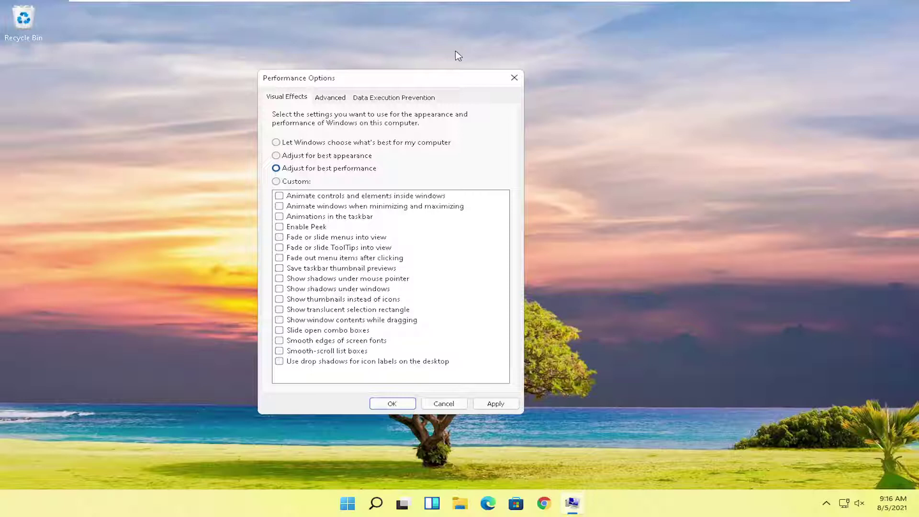
pyautogui.click(496, 404)
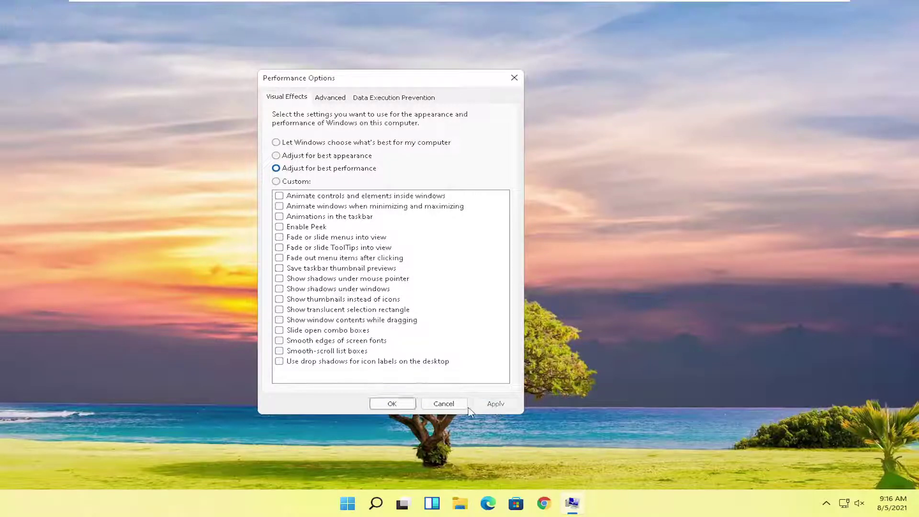
pyautogui.click(392, 404)
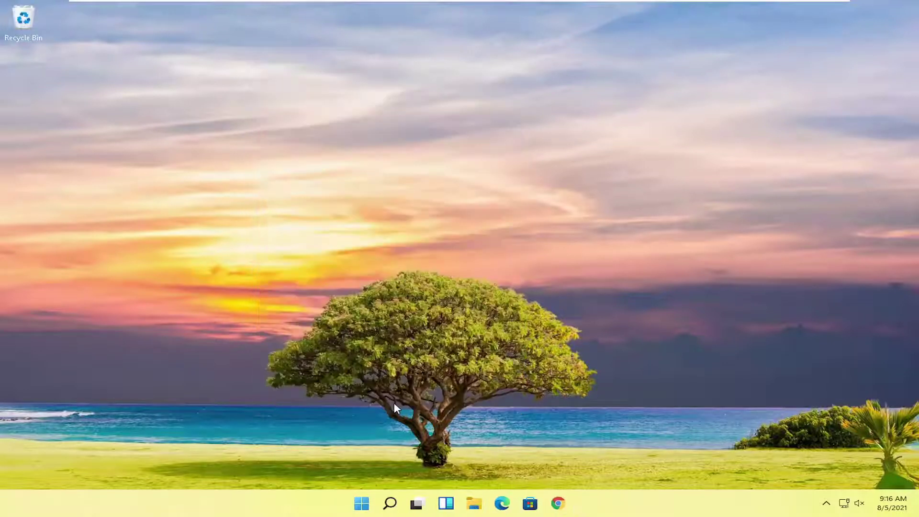
pyautogui.rightClick(363, 504)
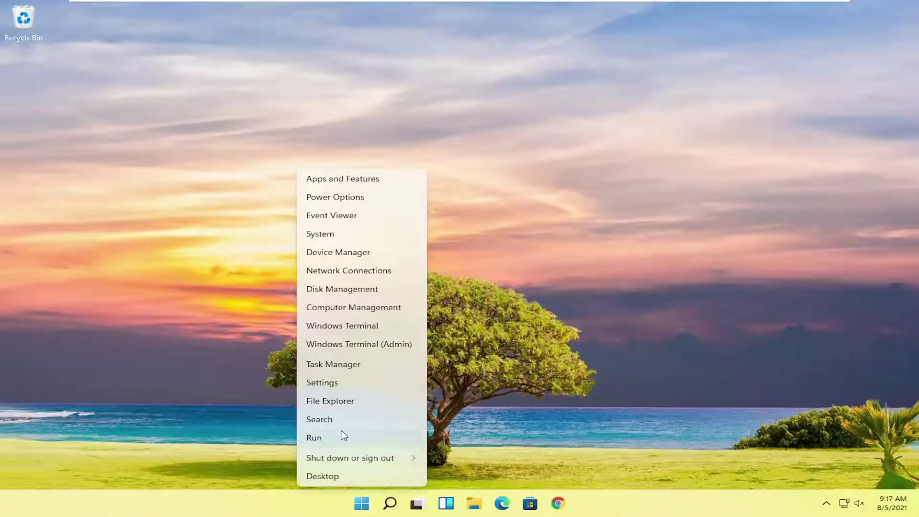
pyautogui.click(328, 364)
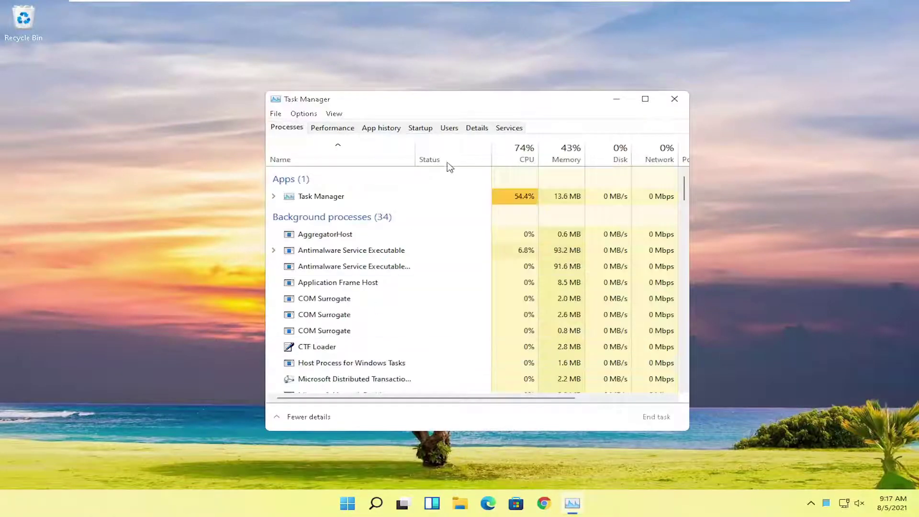
pyautogui.click(422, 130)
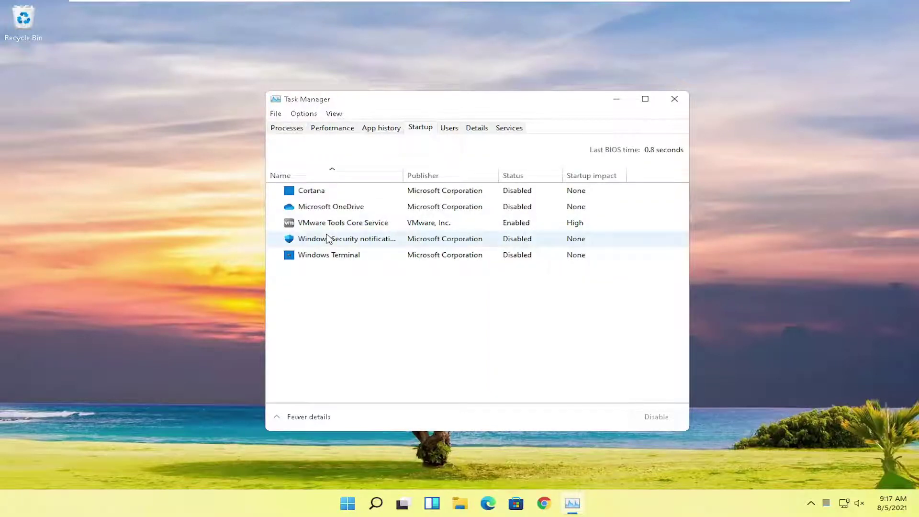
pyautogui.click(318, 191)
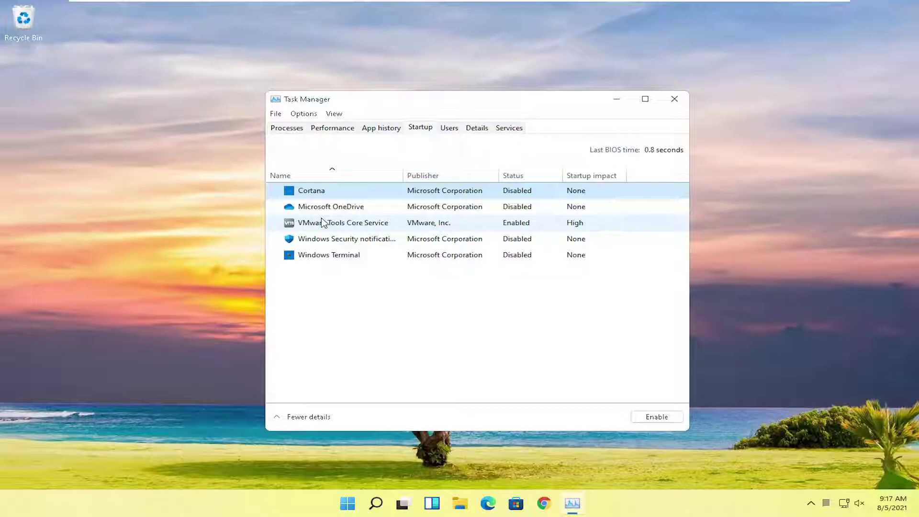
pyautogui.click(342, 213)
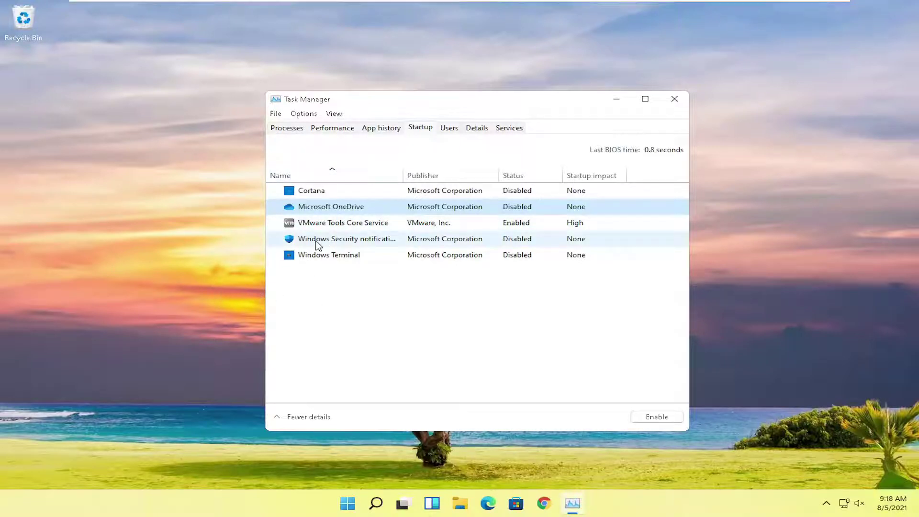
# Close Task Manager and open Control Panel in large icons view.
pyautogui.click(676, 98)
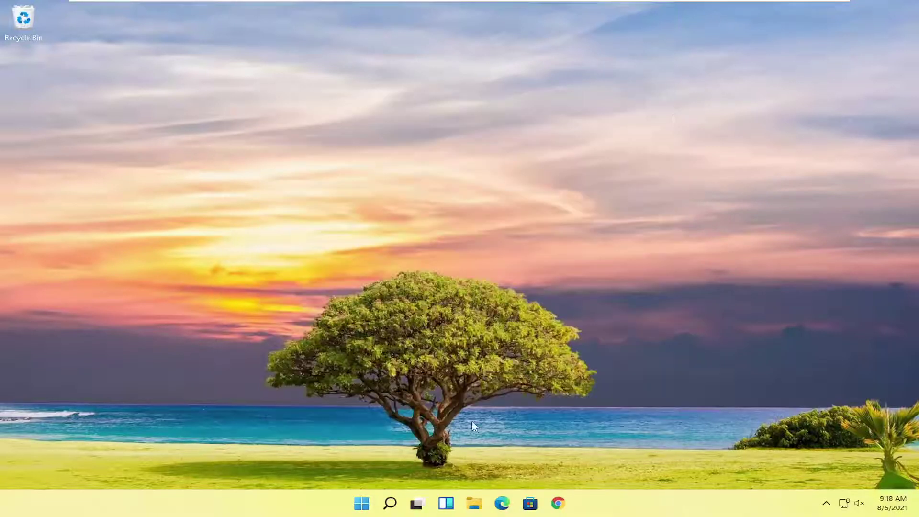
pyautogui.click(392, 501)
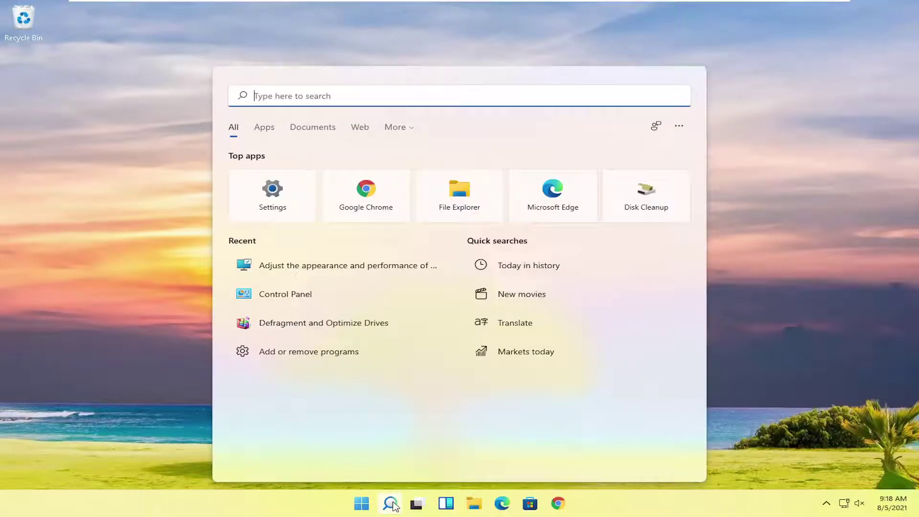
pyautogui.write('cont')
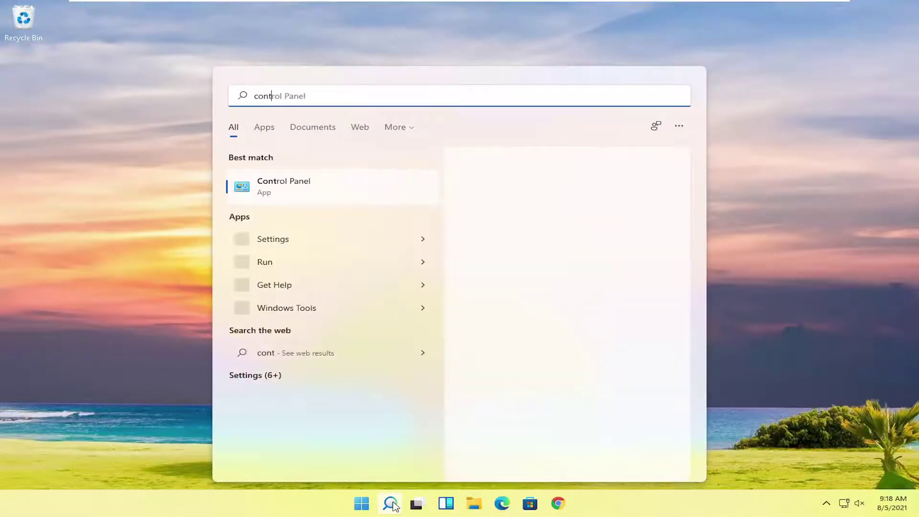
pyautogui.write('rol p')
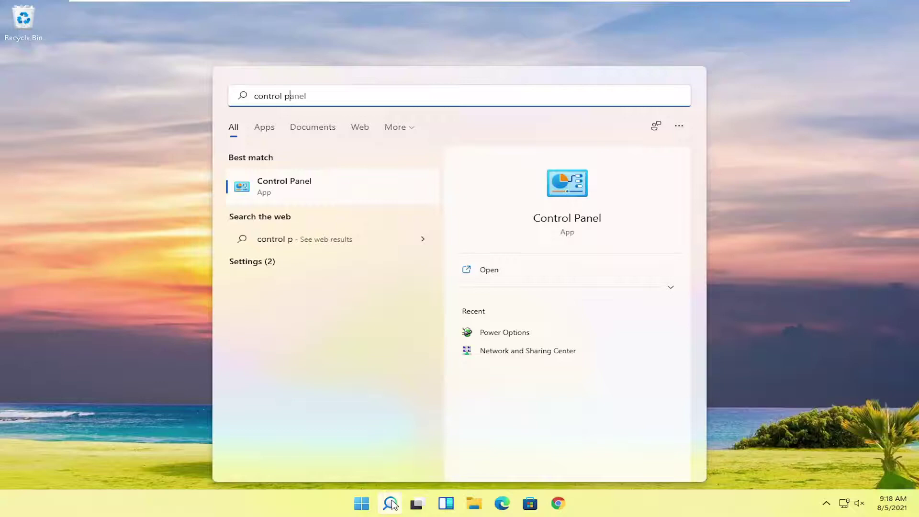
pyautogui.click(299, 191)
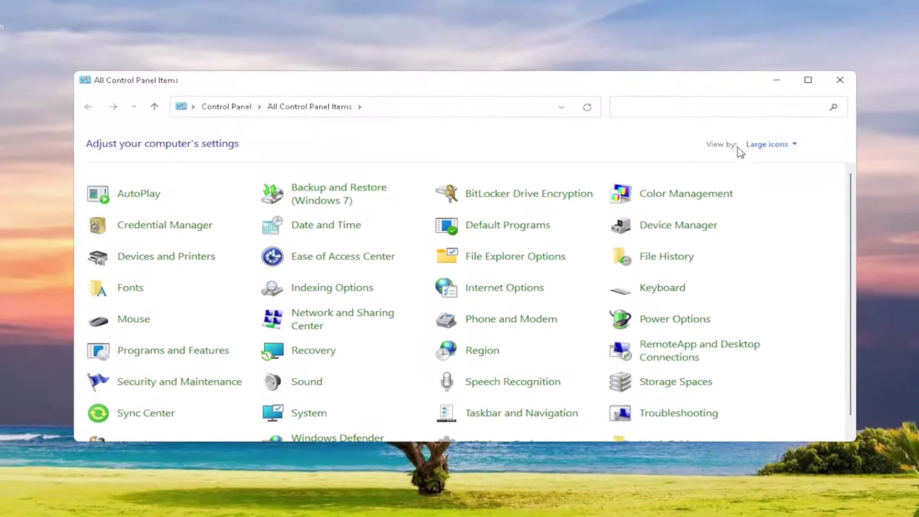
pyautogui.click(783, 143)
pyautogui.click(796, 179)
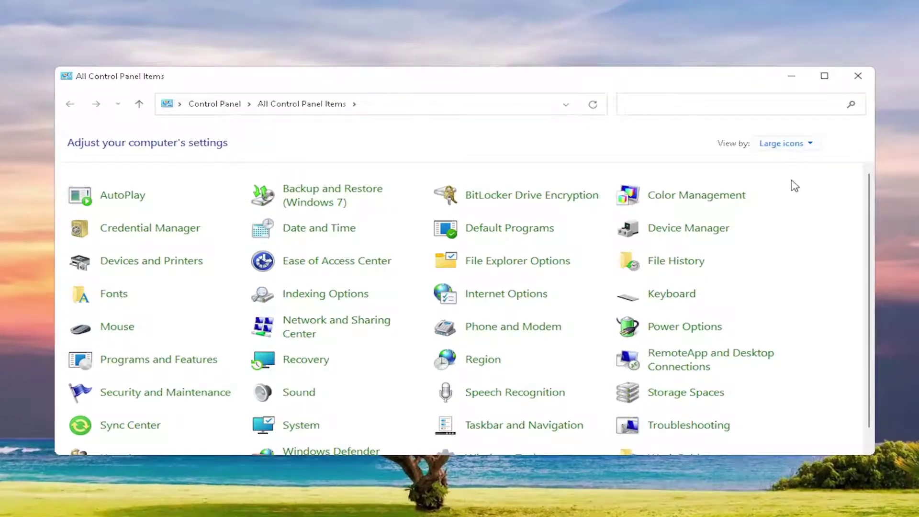
# Confirm the High performance power plan is selected in Power Options, then close it.
pyautogui.click(694, 328)
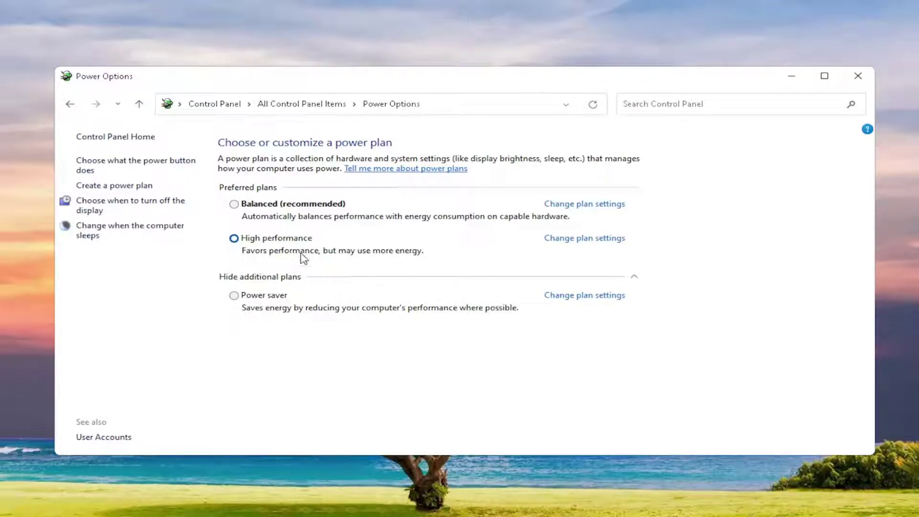
pyautogui.click(266, 278)
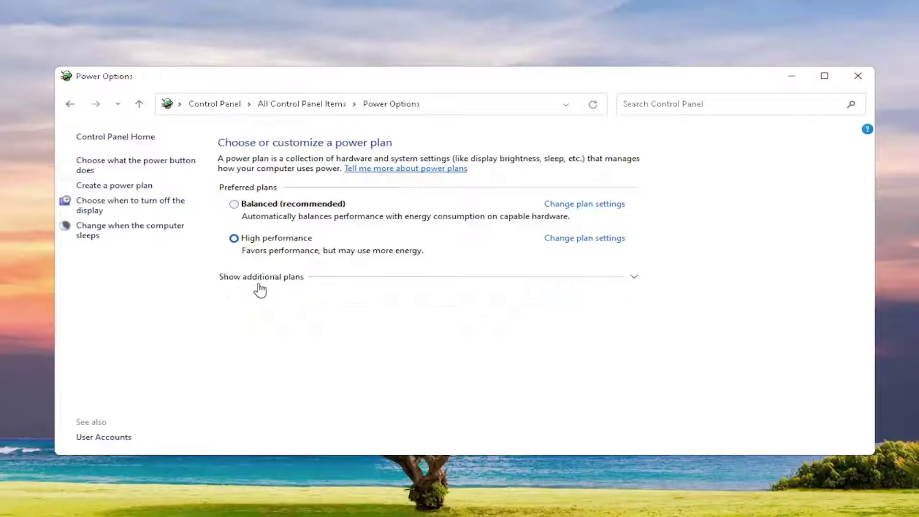
pyautogui.click(309, 279)
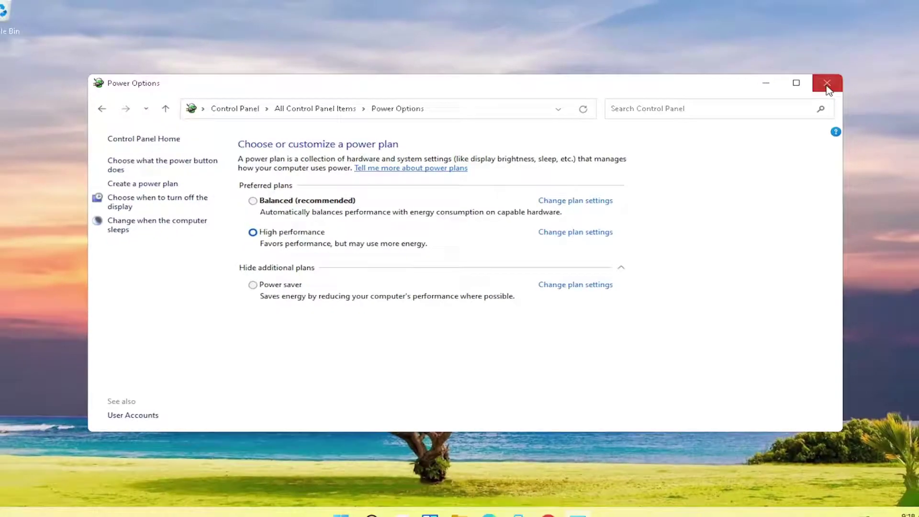
pyautogui.click(839, 87)
pyautogui.click(391, 504)
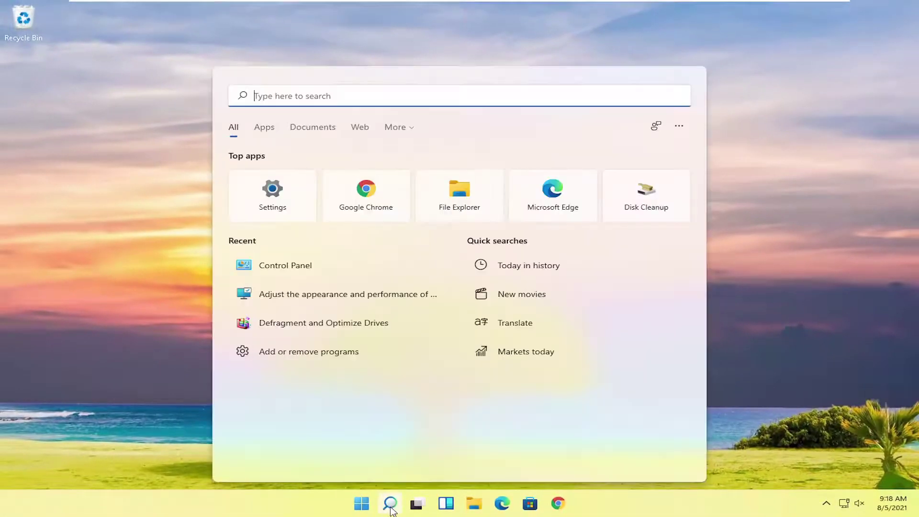
pyautogui.write('apps and ')
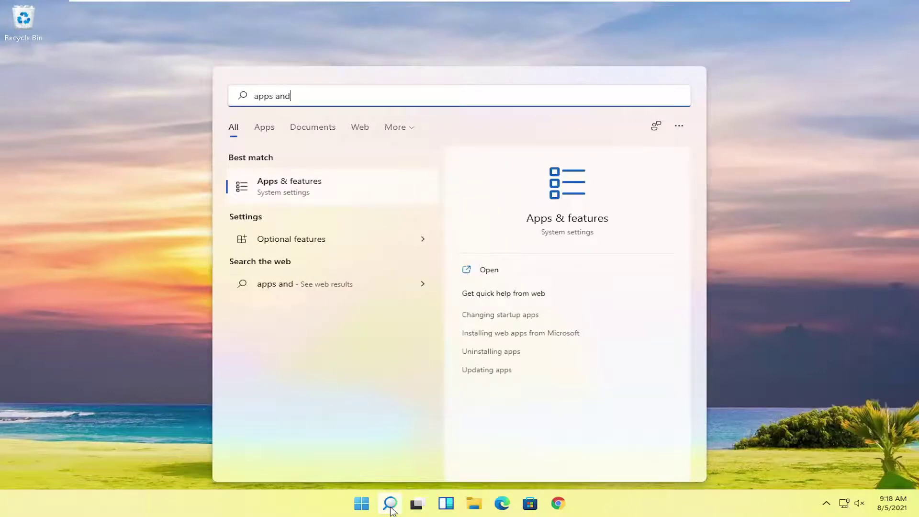
pyautogui.write('fea')
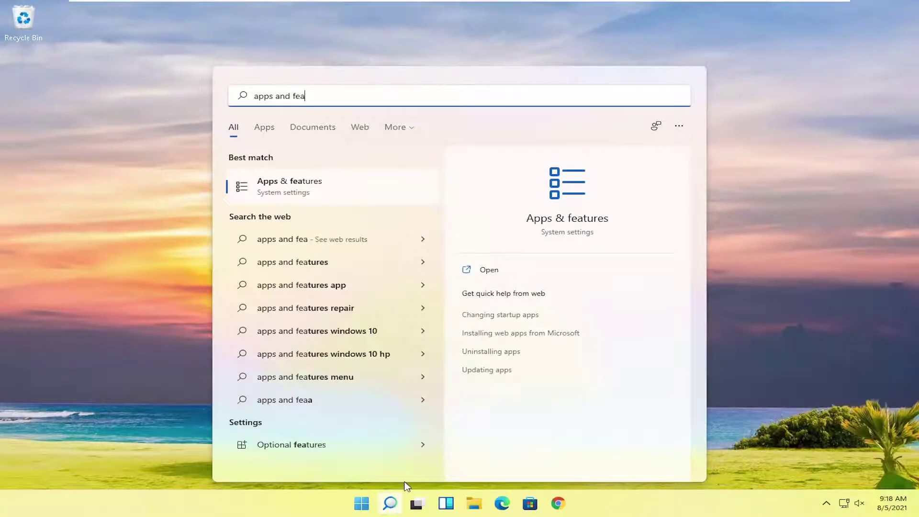
pyautogui.click(295, 190)
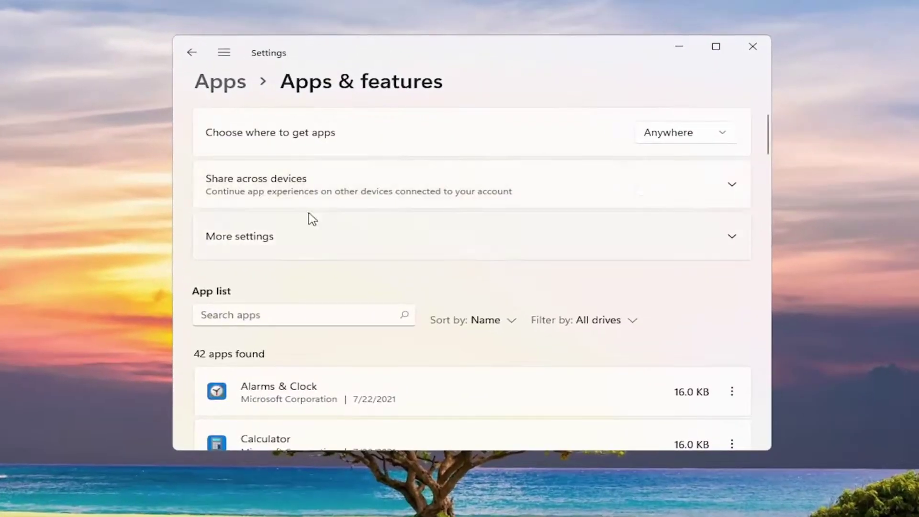
pyautogui.scroll(-1, 315, 230)
pyautogui.scroll(-3, 322, 242)
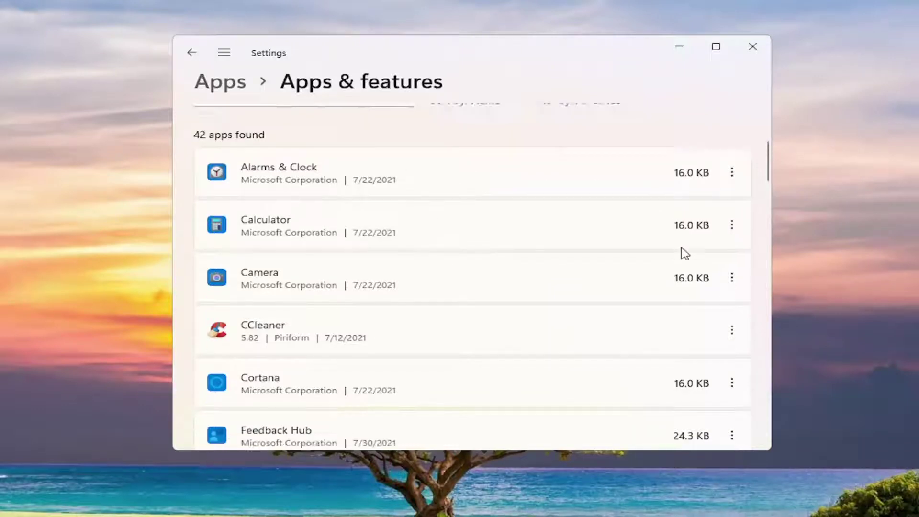
pyautogui.scroll(-1, 685, 249)
pyautogui.scroll(1, 683, 254)
pyautogui.click(733, 186)
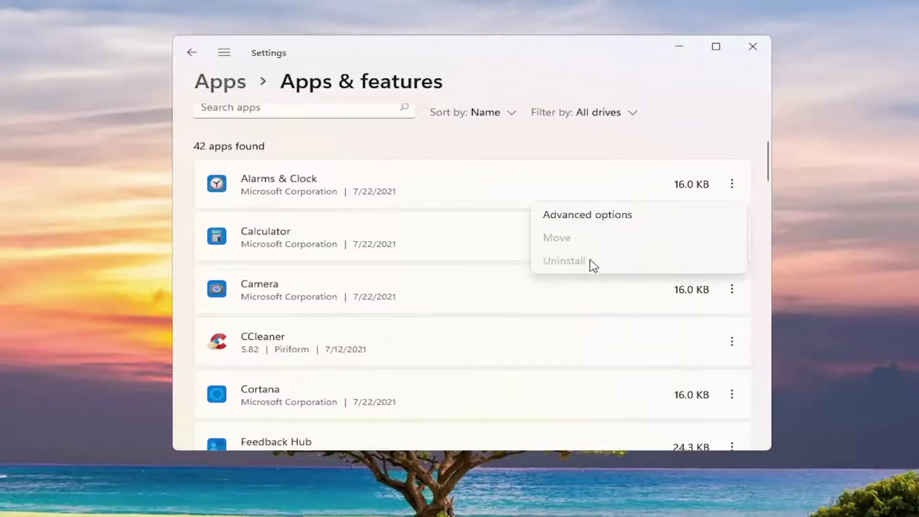
pyautogui.click(642, 144)
pyautogui.scroll(-3, 616, 287)
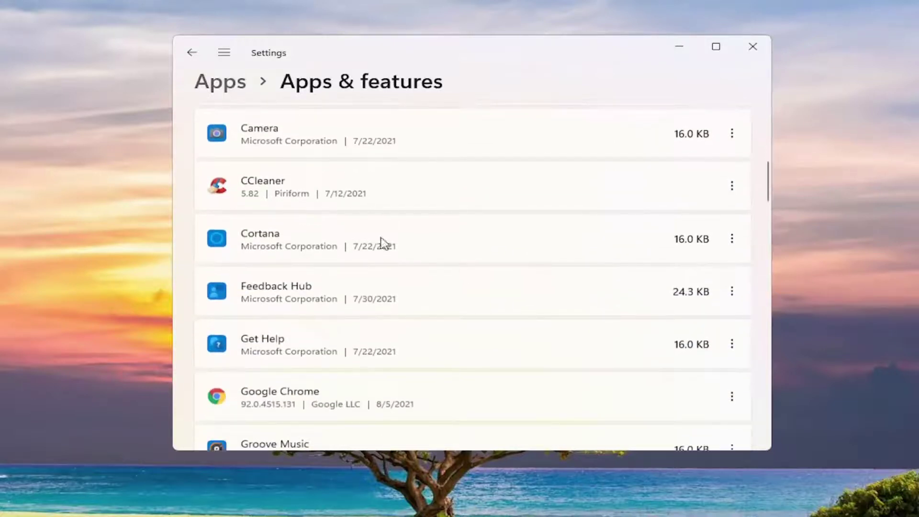
pyautogui.scroll(-2, 354, 263)
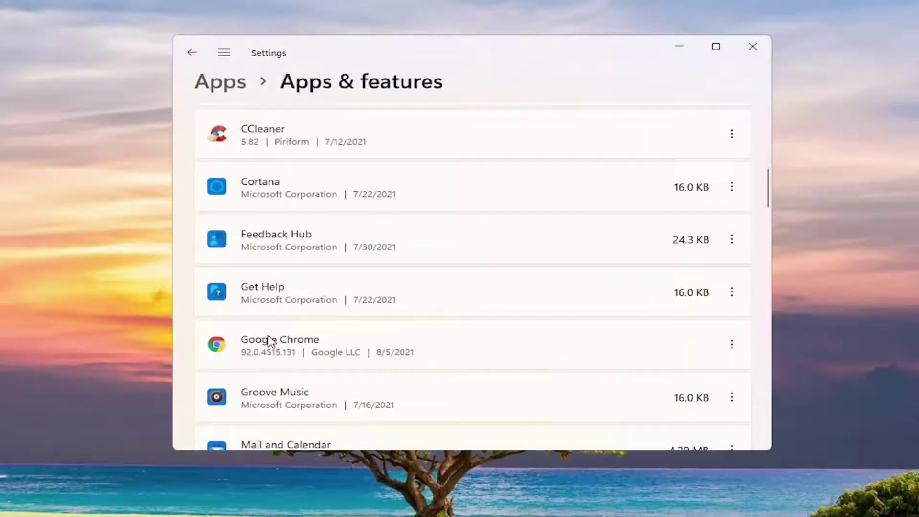
pyautogui.click(732, 345)
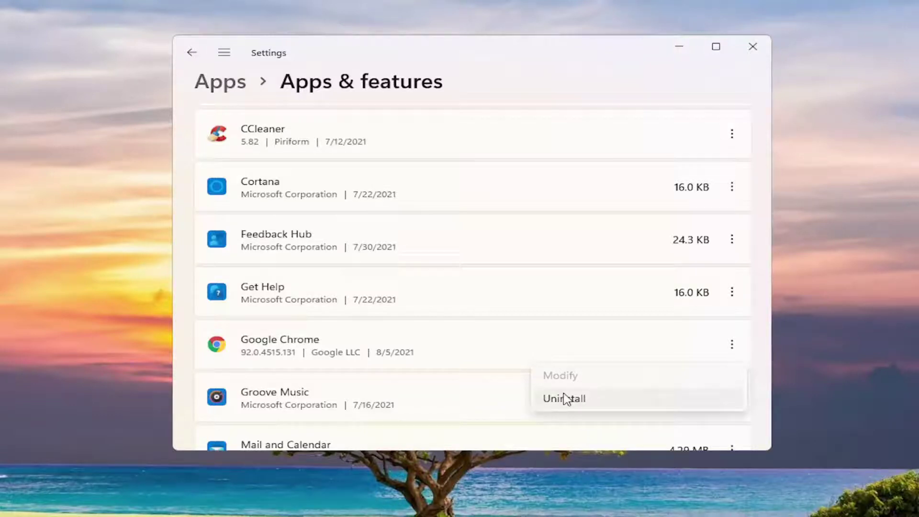
pyautogui.click(196, 57)
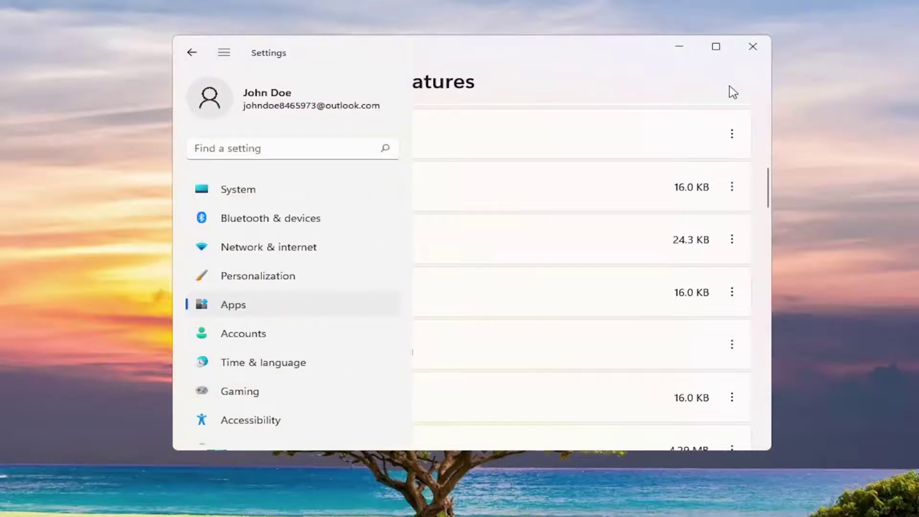
# Close Settings and launch Disk Cleanup for drive C: from search.
pyautogui.click(751, 48)
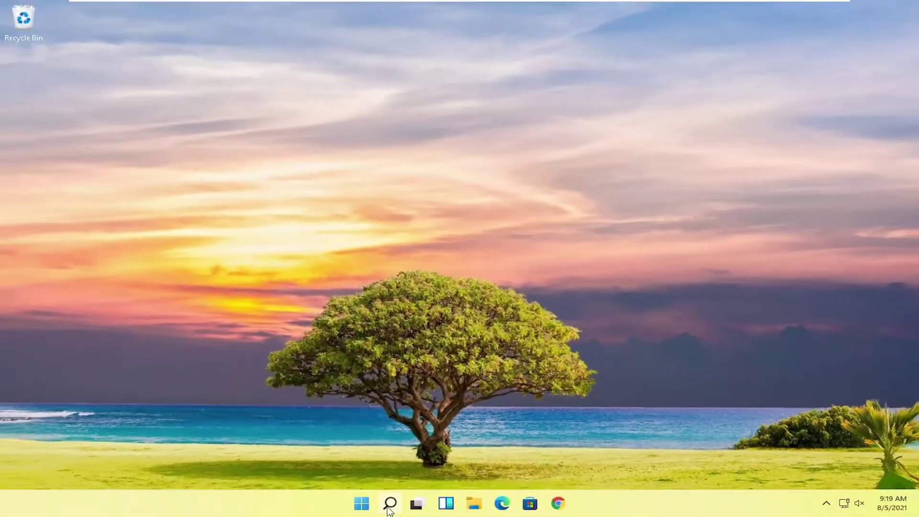
pyautogui.click(390, 507)
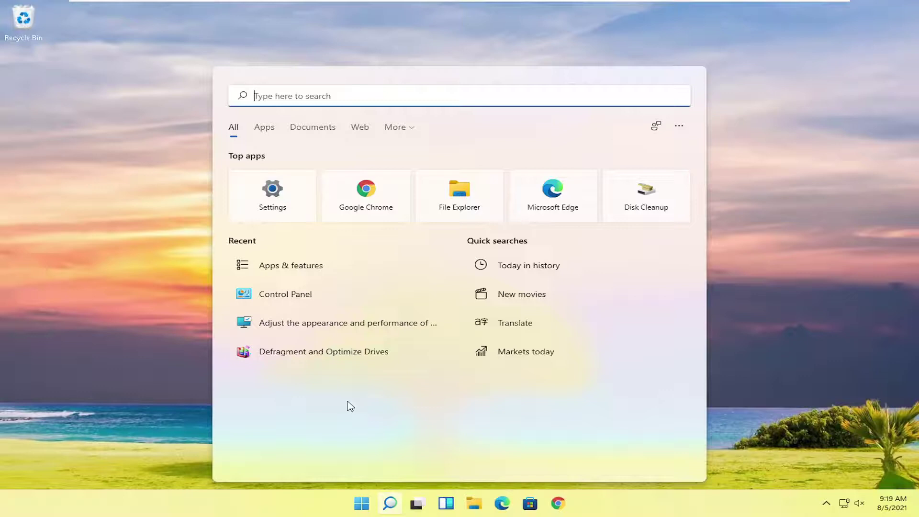
pyautogui.write('disk clea')
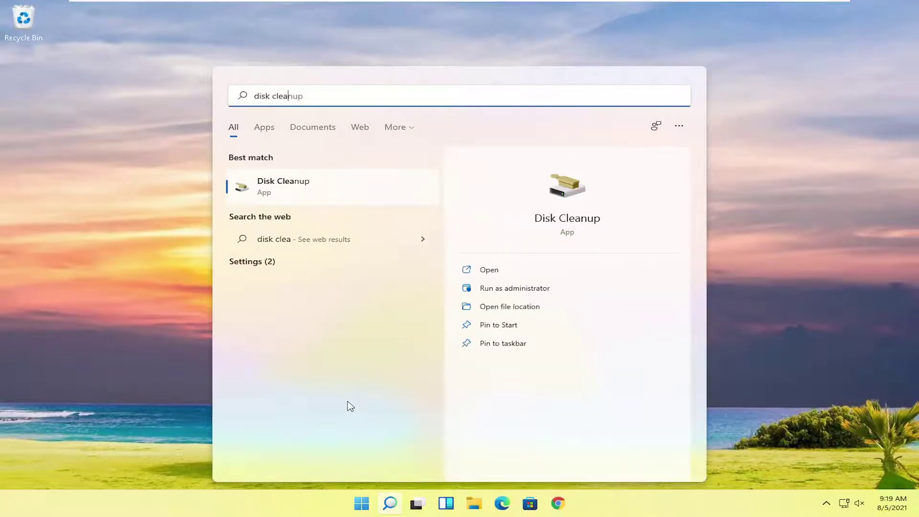
pyautogui.click(286, 181)
pyautogui.moveTo(195, 58); pyautogui.dragTo(440, 95)
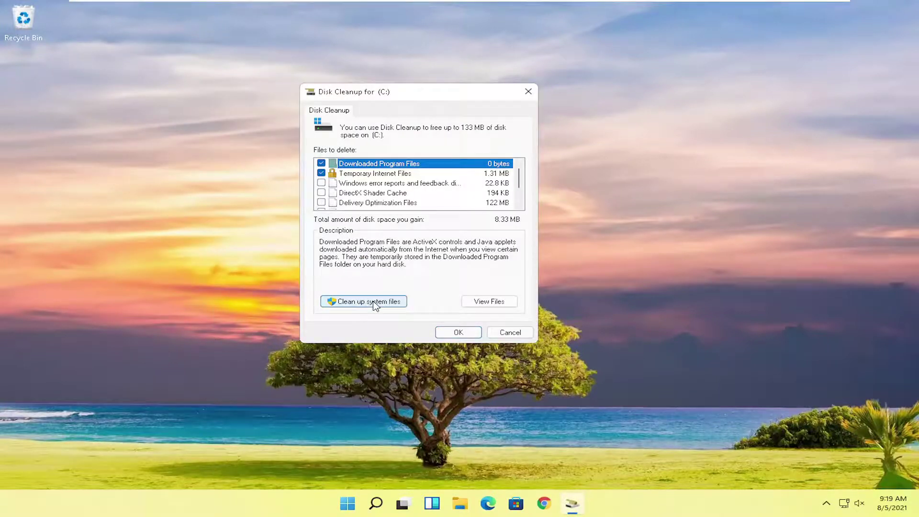
# Rescan including system files, then permanently delete the checked files.
pyautogui.click(373, 303)
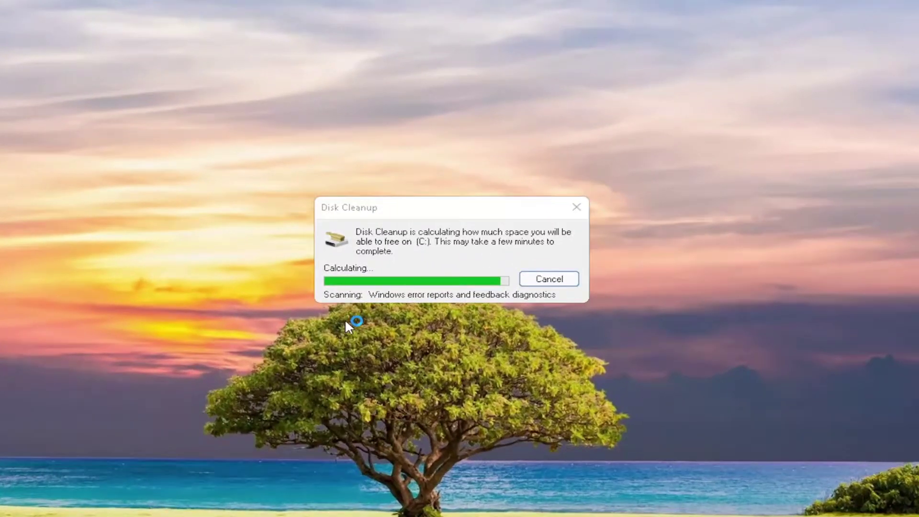
pyautogui.moveTo(143, 26); pyautogui.dragTo(475, 79)
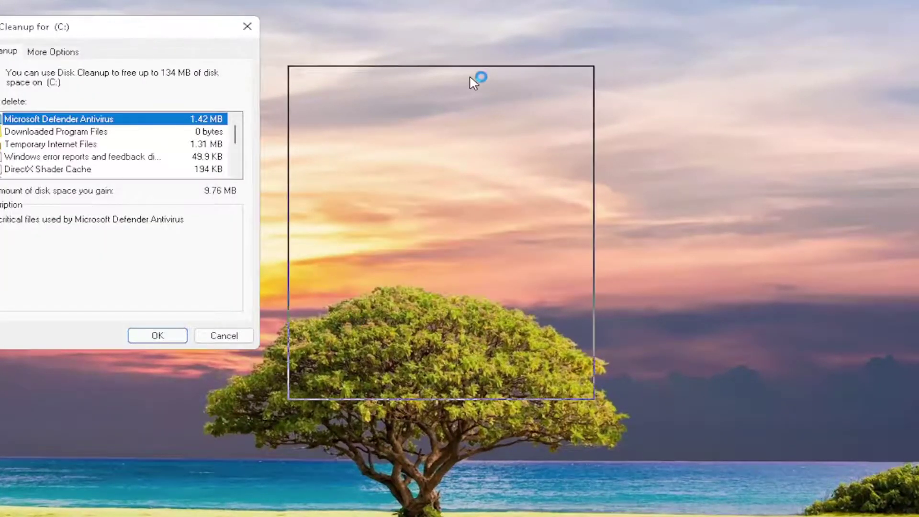
pyautogui.click(506, 388)
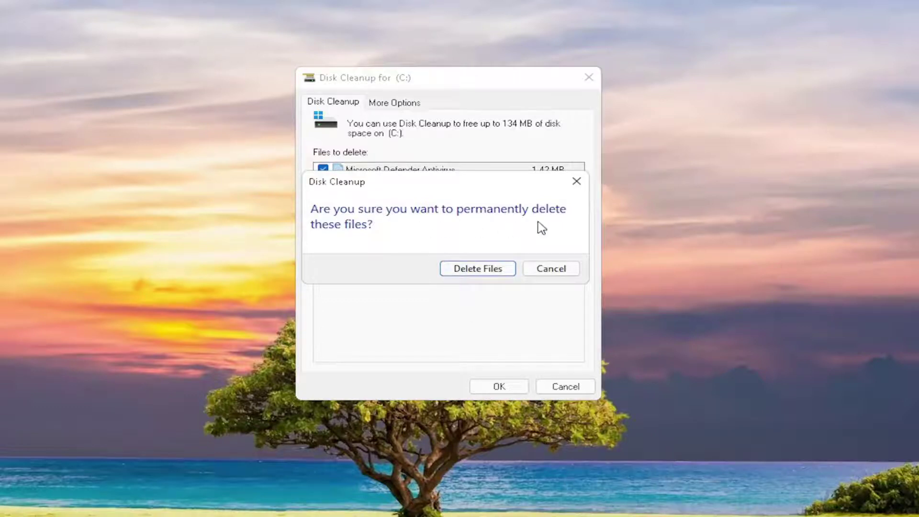
pyautogui.click(470, 273)
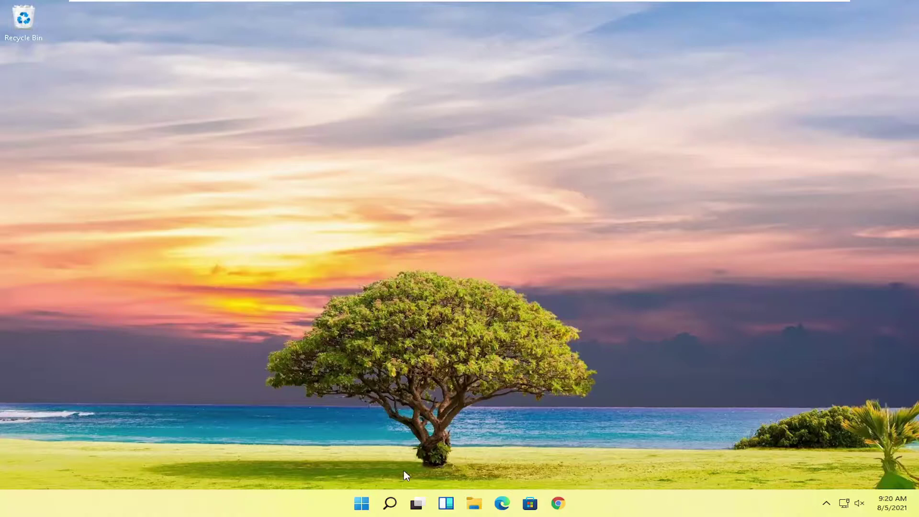
pyautogui.moveTo(389, 504)
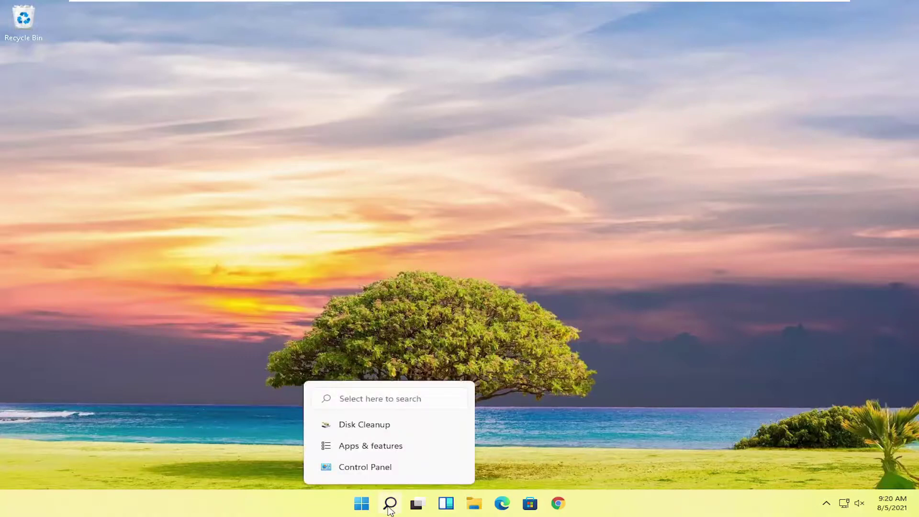
# Launch Defragment and Optimize Drives via 'defrag' and optimize drive C: to 0% fragmented.
pyautogui.click(390, 508)
pyautogui.write('def')
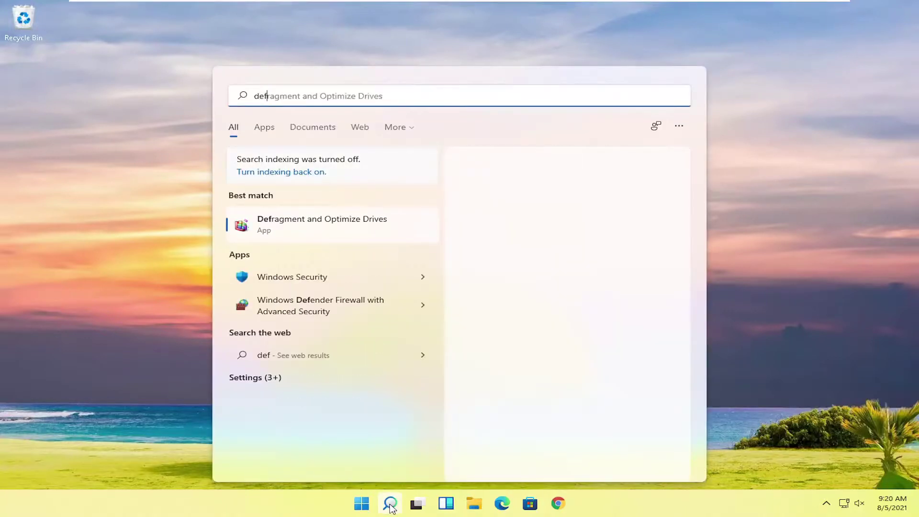
pyautogui.write('rag')
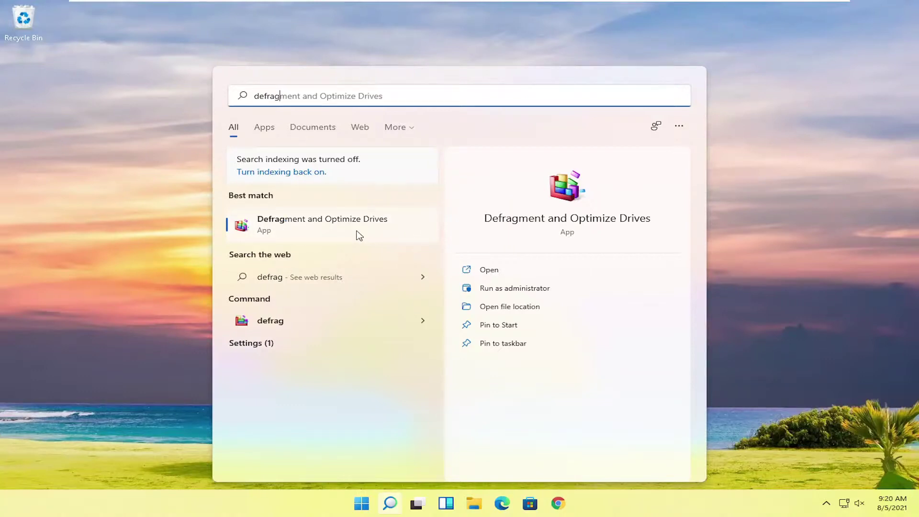
pyautogui.click(330, 233)
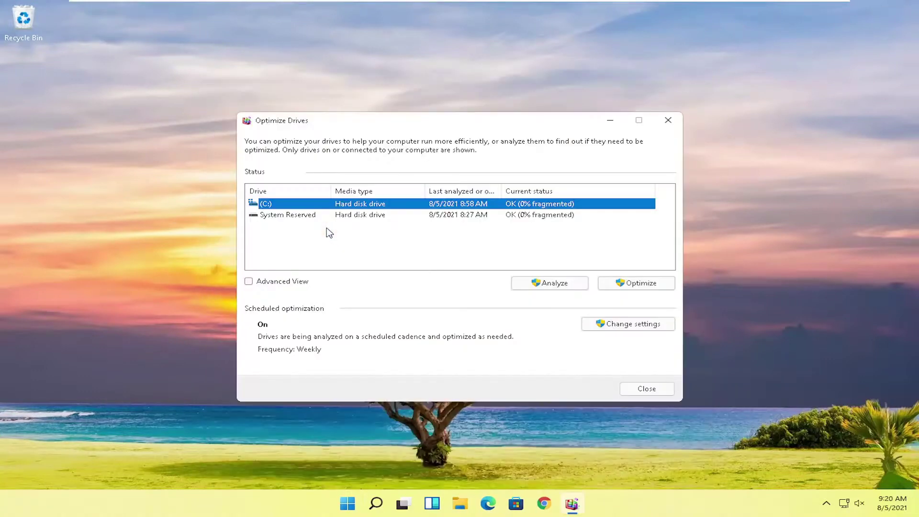
pyautogui.click(634, 283)
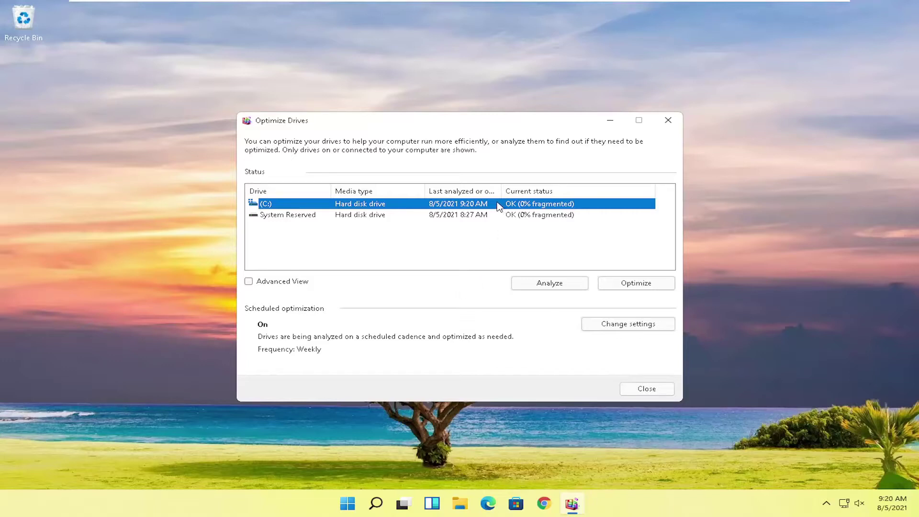
pyautogui.click(286, 215)
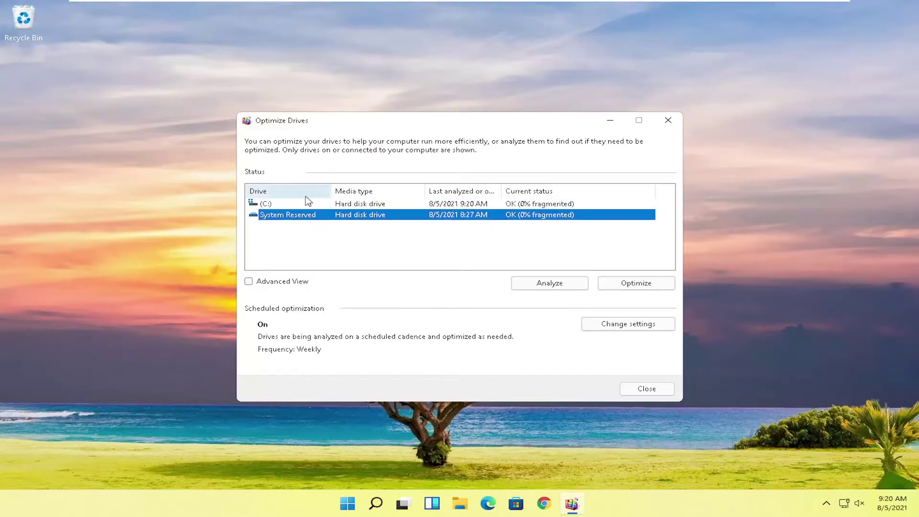
# Close the Optimize Drives window, leaving the clean desktop.
pyautogui.click(669, 120)
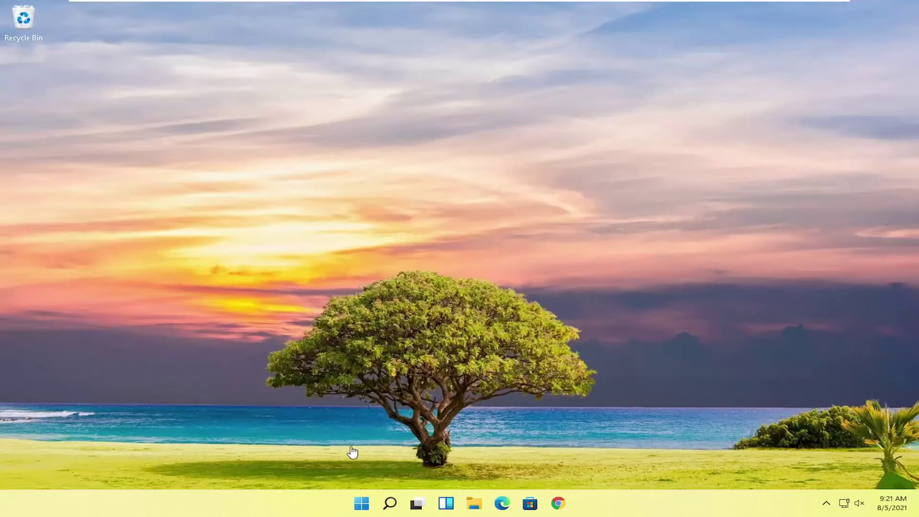